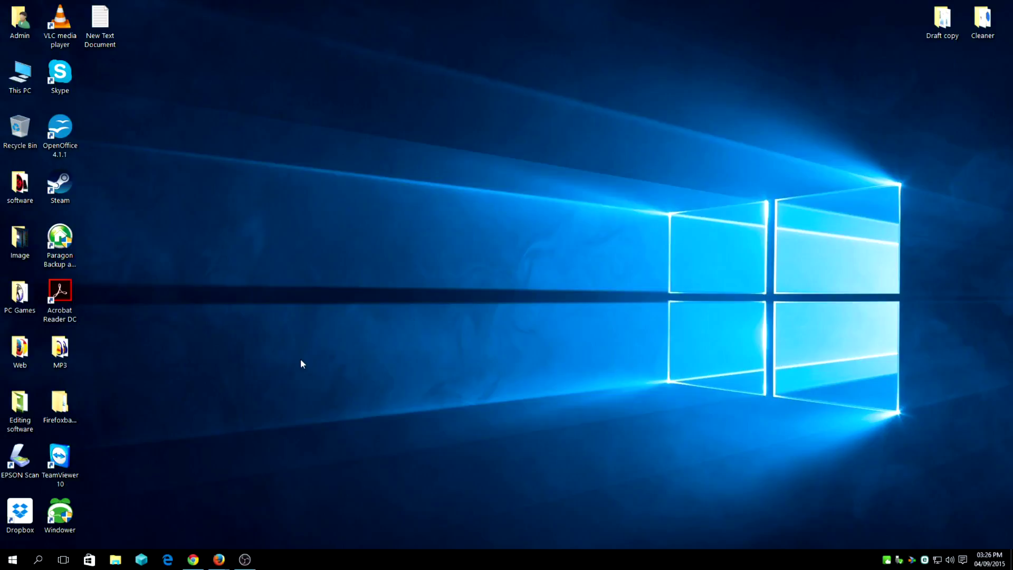
# In Chrome, open the 'Free TeamViewer Download for Windows' result from a 'download TeamViewer' search.
pyautogui.moveTo(60, 457); pyautogui.dragTo(103, 460)
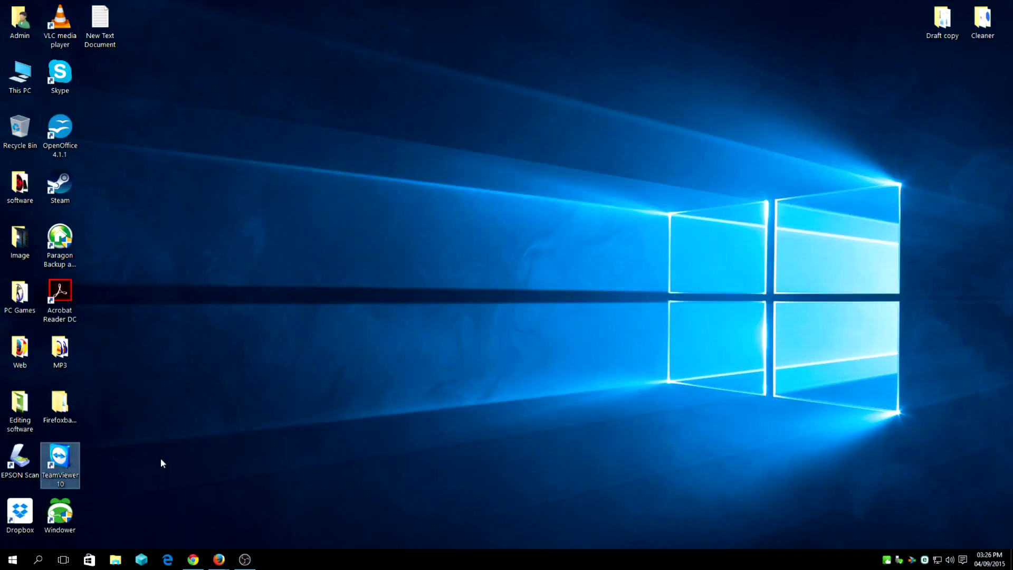
pyautogui.click(193, 559)
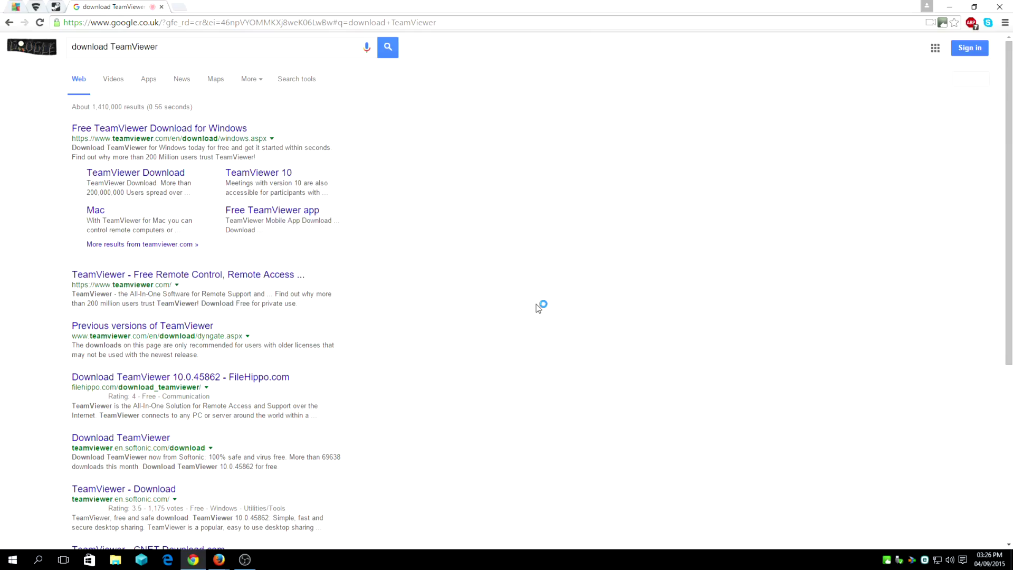
pyautogui.click(206, 130)
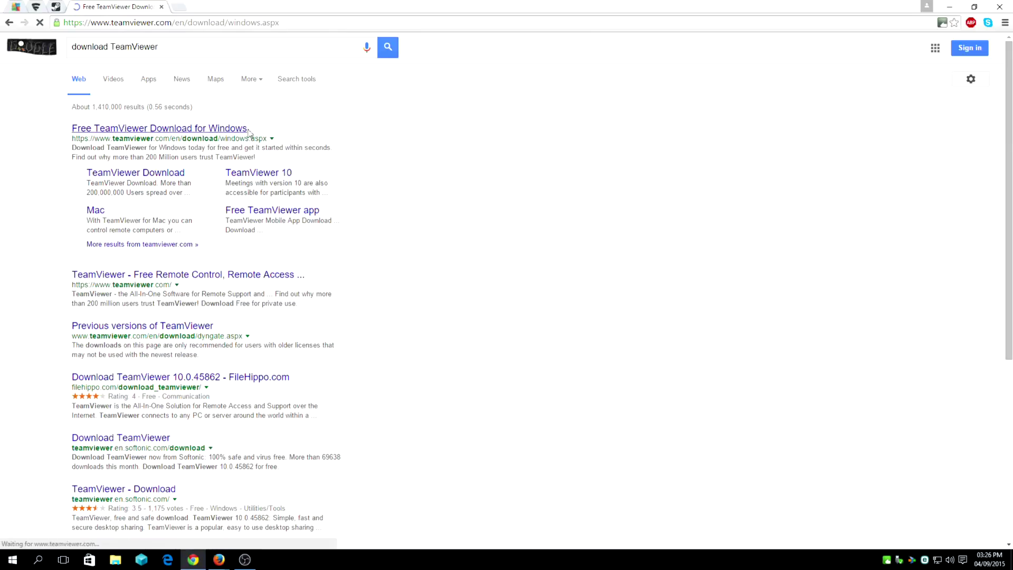
# Download TeamViewer full version v10.0.45862 (TeamViewer_Setup_en.exe) from the Windows section.
pyautogui.scroll(-1, 214, 125)
pyautogui.scroll(-1, 153, 153)
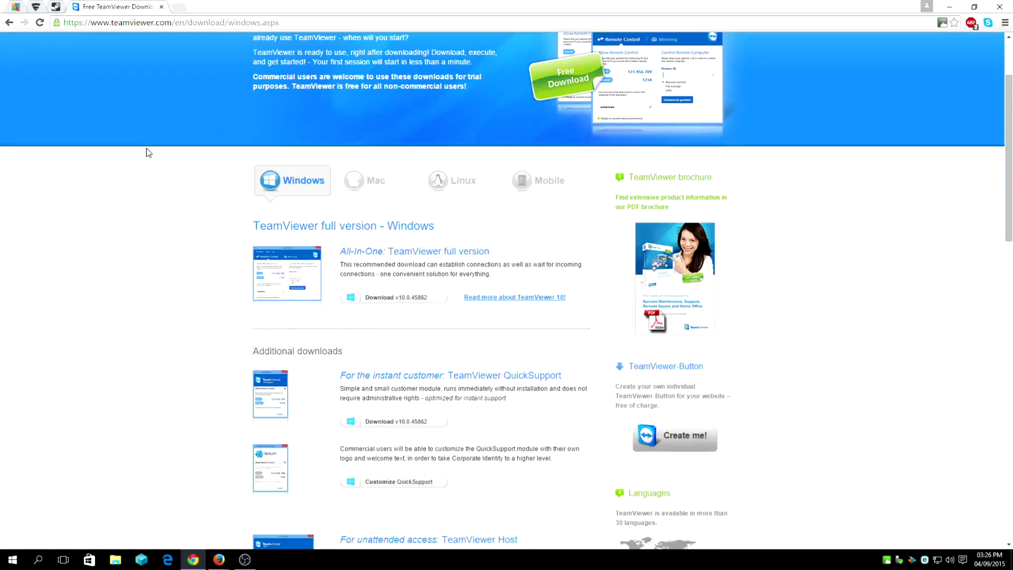
pyautogui.scroll(-1, 150, 146)
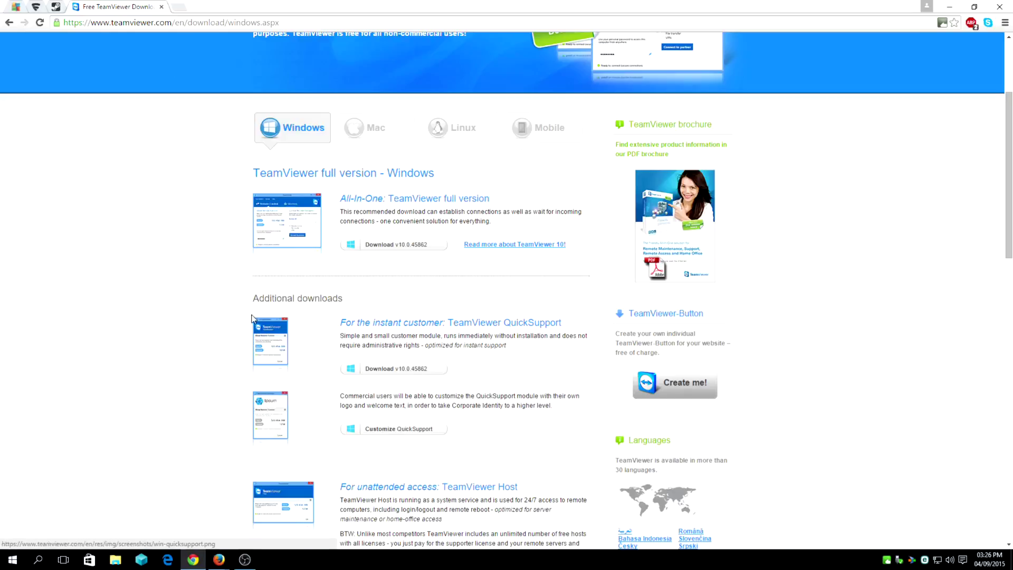
pyautogui.click(273, 338)
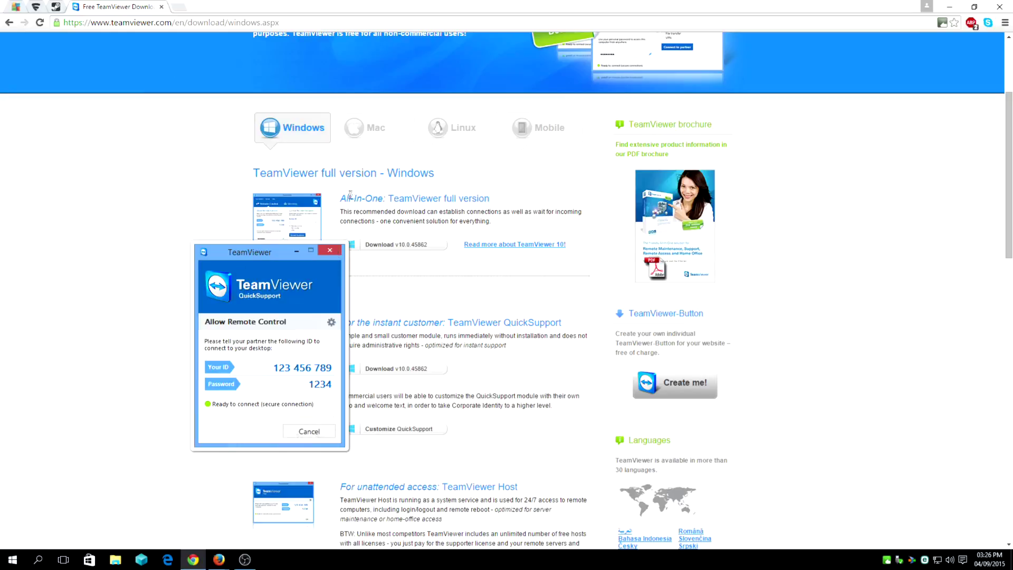
pyautogui.click(416, 251)
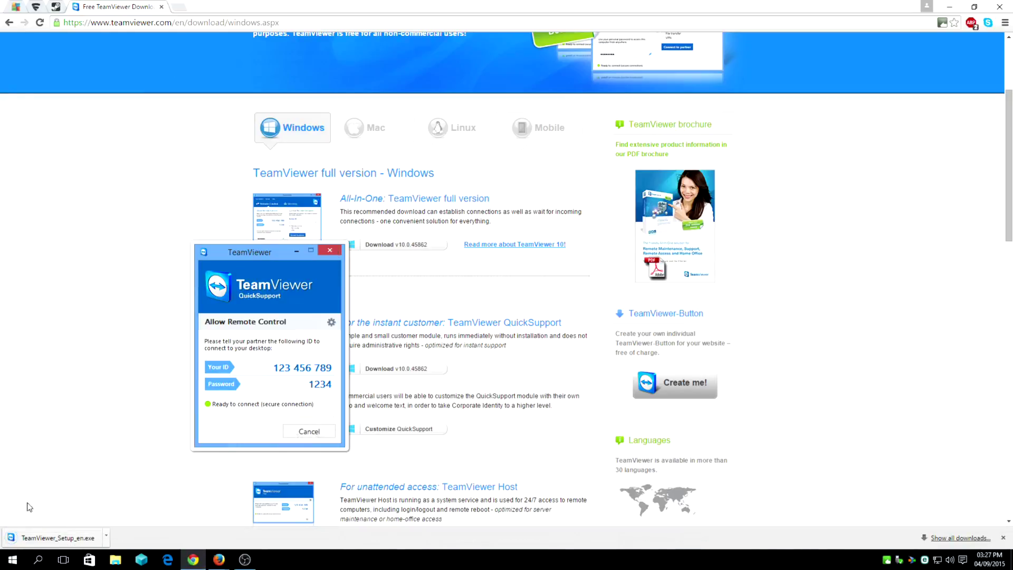
# Run TeamViewer_Setup_en.exe with Basic installation and Both of the above, showing advanced settings.
pyautogui.click(31, 538)
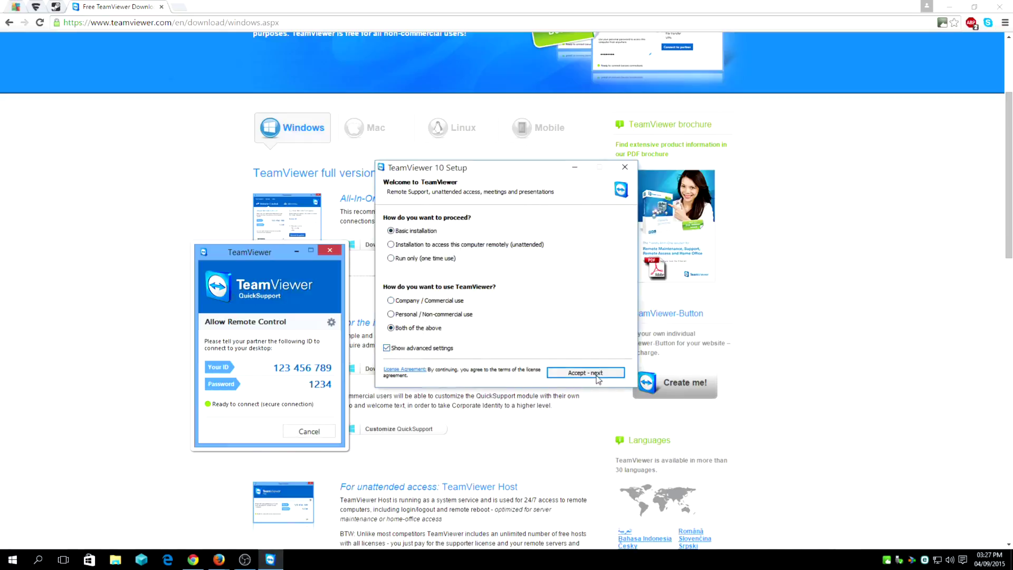
pyautogui.click(435, 349)
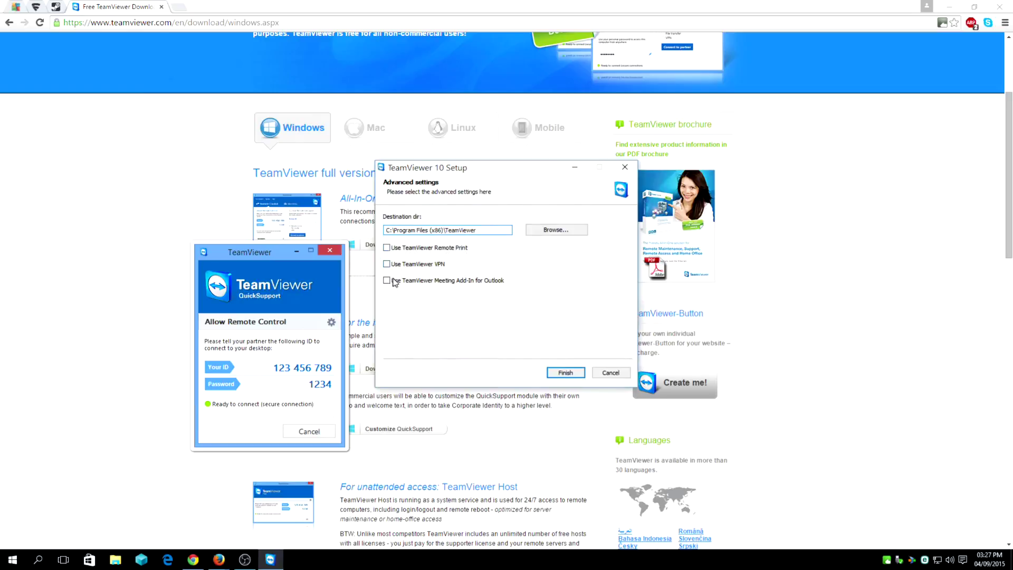
# Install TeamViewer to C:\Program Files (x86)\TeamViewer, watching the detailed log until it launches.
pyautogui.click(568, 372)
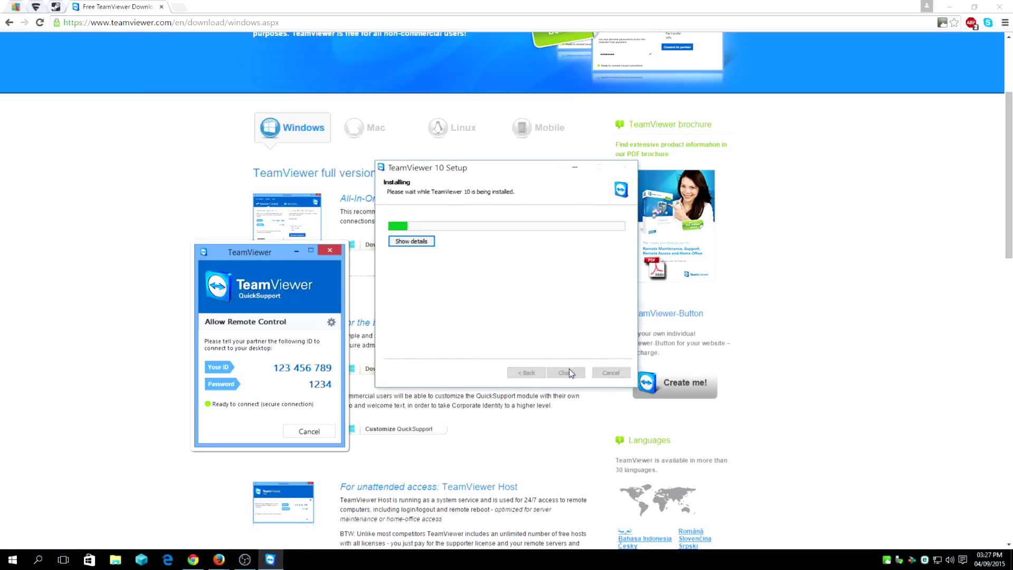
pyautogui.click(417, 243)
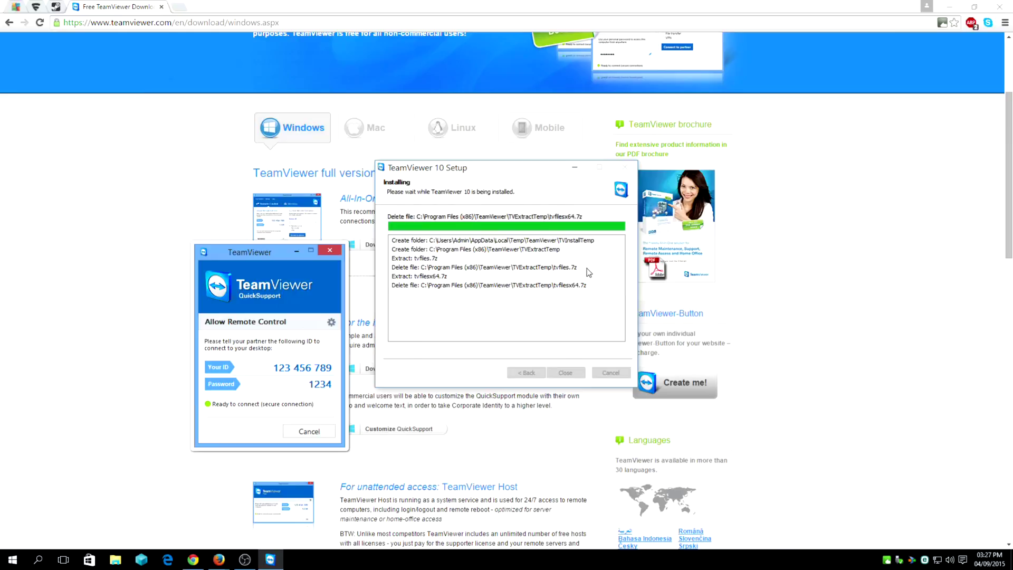
pyautogui.click(948, 7)
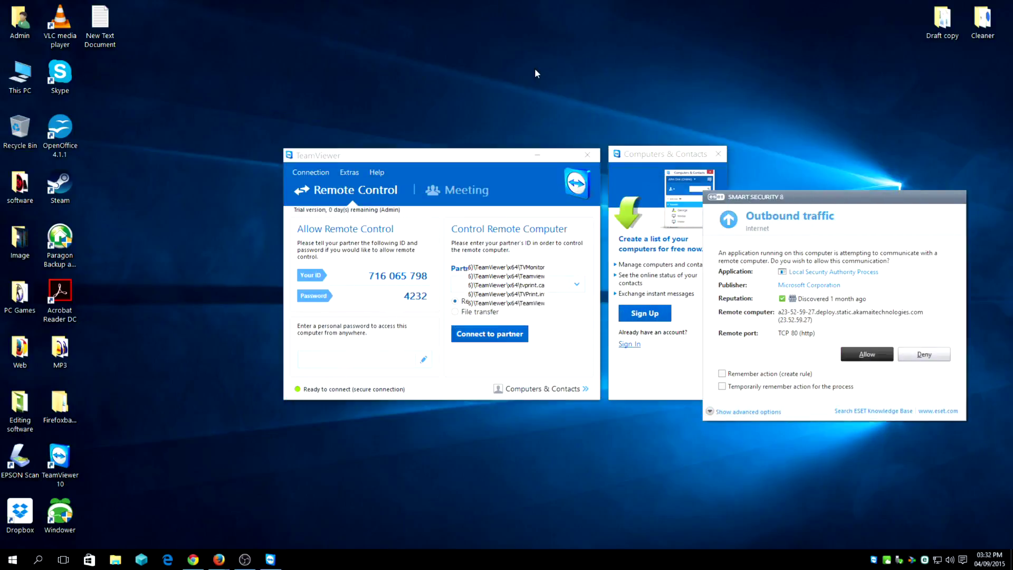
# Allow TeamViewer's outbound traffic in the ESET alert, remembered as a firewall rule.
pyautogui.click(449, 166)
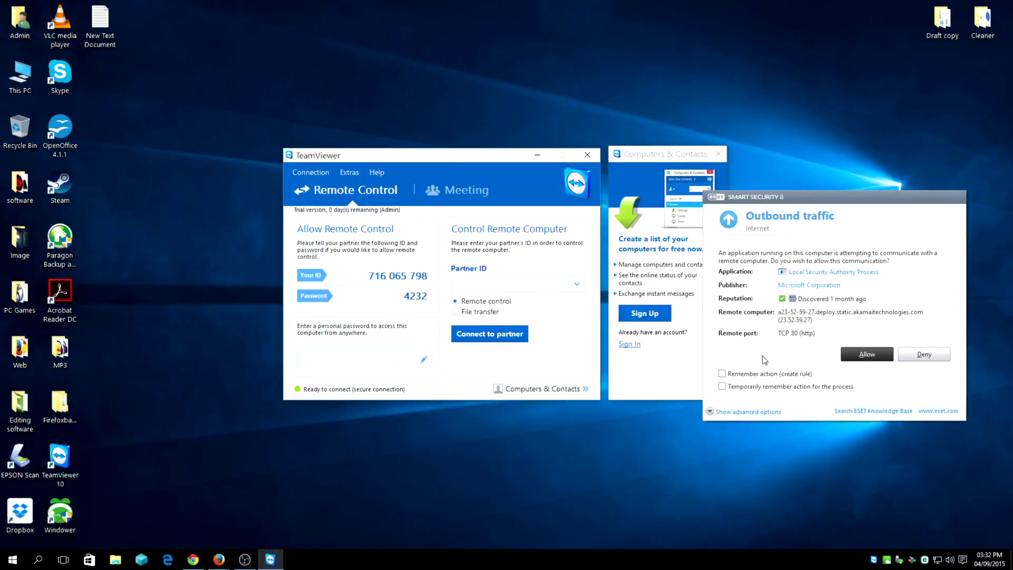
pyautogui.click(794, 374)
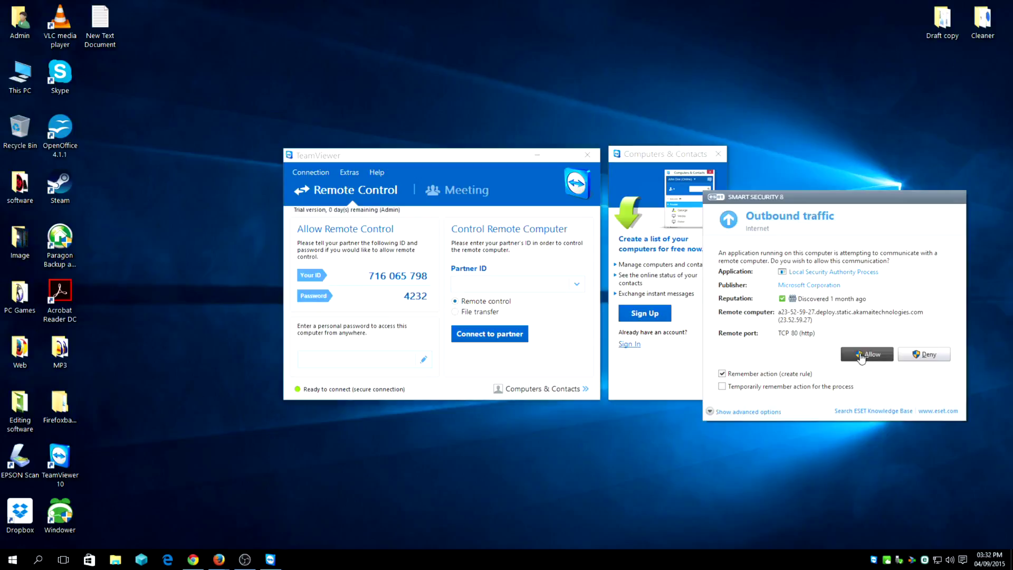
pyautogui.click(860, 355)
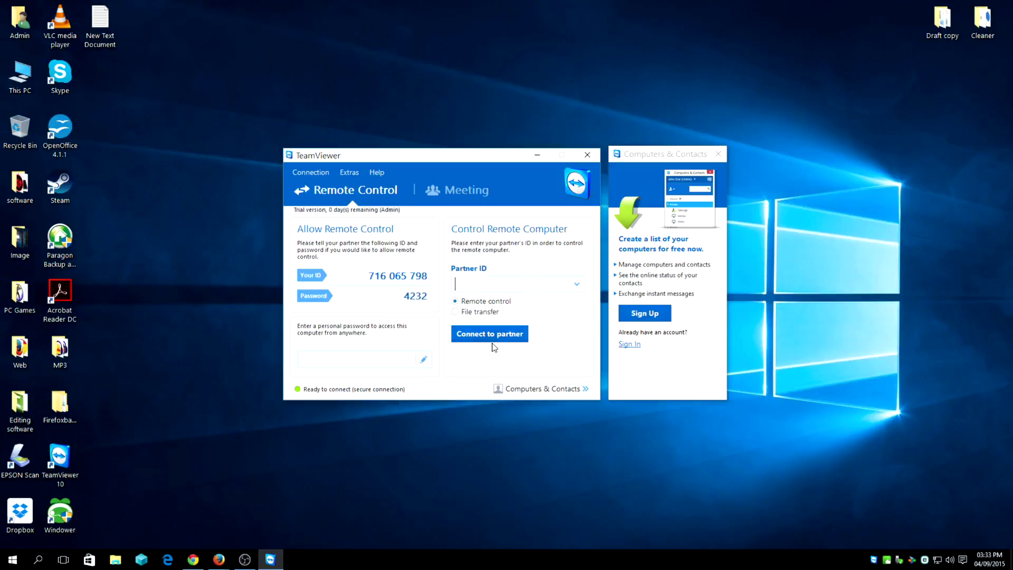
pyautogui.doubleClick(414, 296)
pyautogui.click(412, 302)
pyautogui.doubleClick(411, 299)
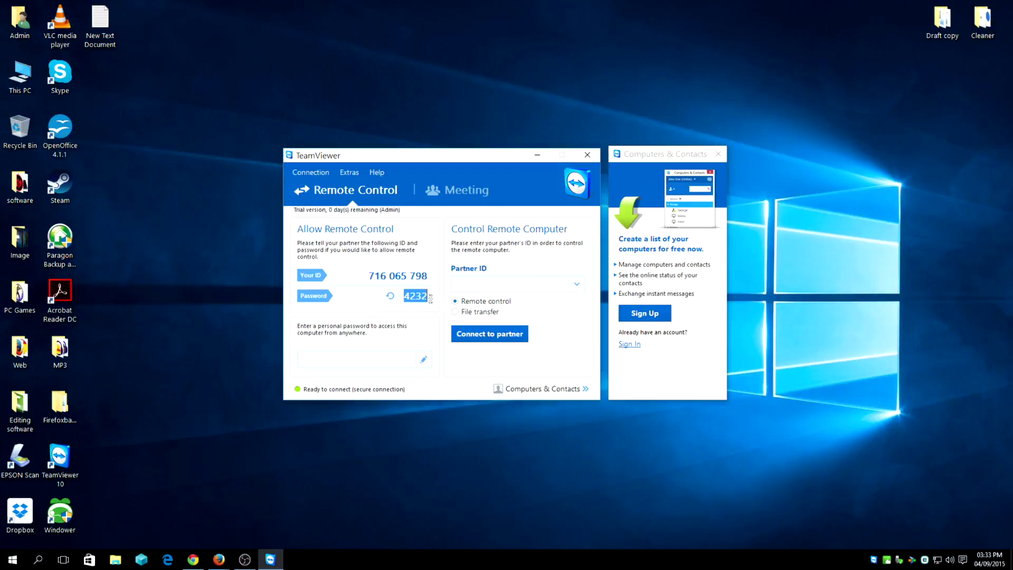